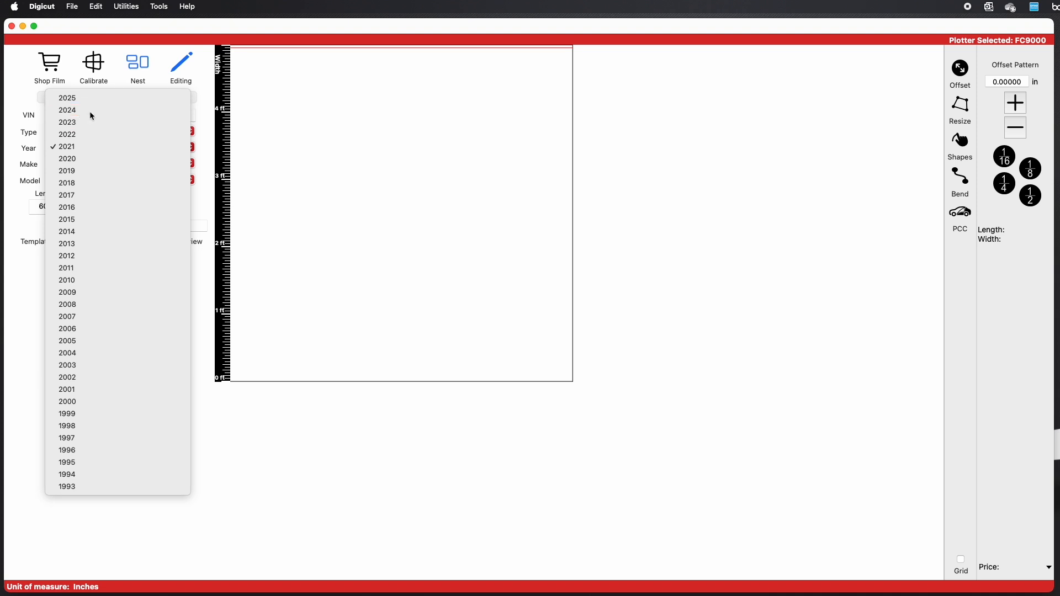
# Choose the 2024 Porsche 911 GT3 RS 24-23 2D Cpe as the vehicle for the PPF templates.
pyautogui.click(83, 163)
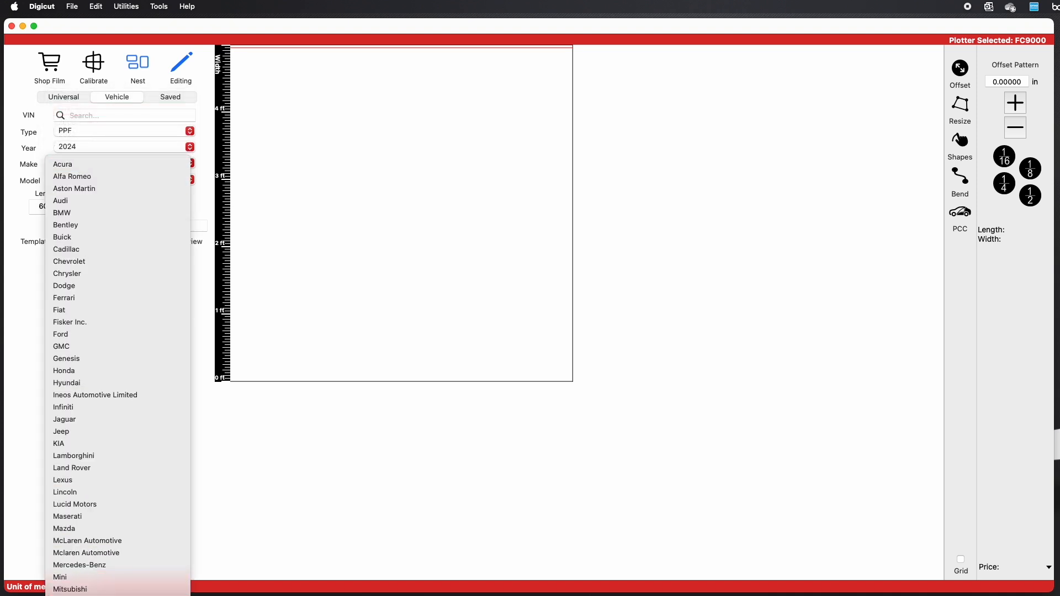
pyautogui.click(160, 340)
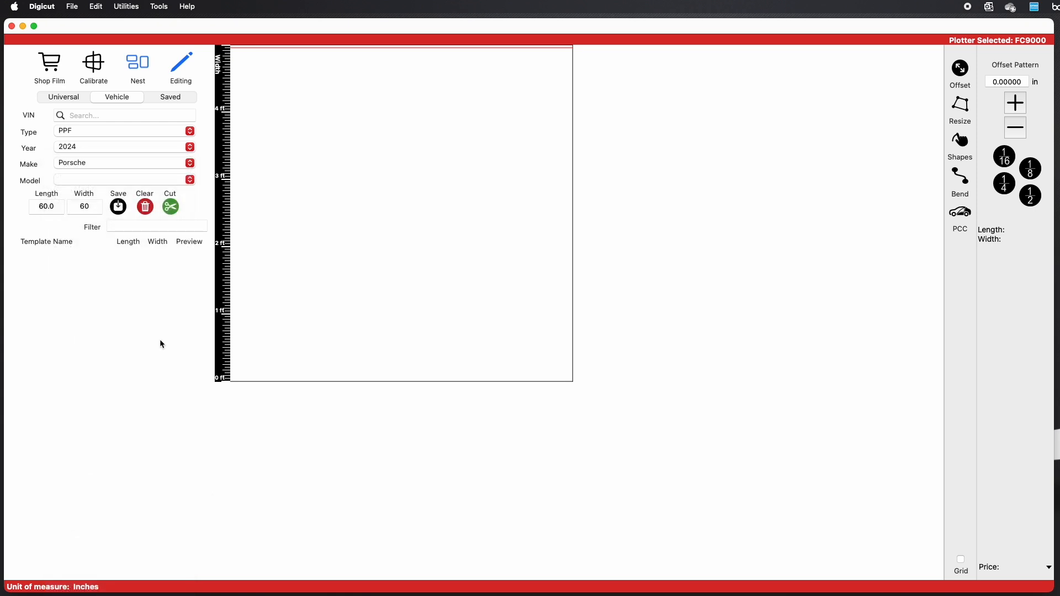
pyautogui.click(119, 180)
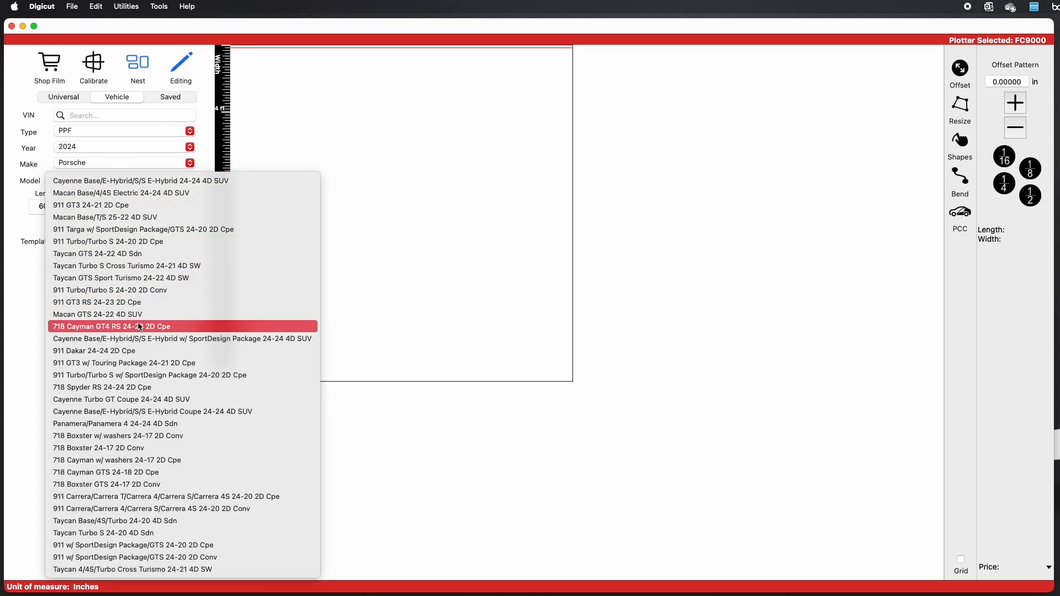
pyautogui.click(135, 302)
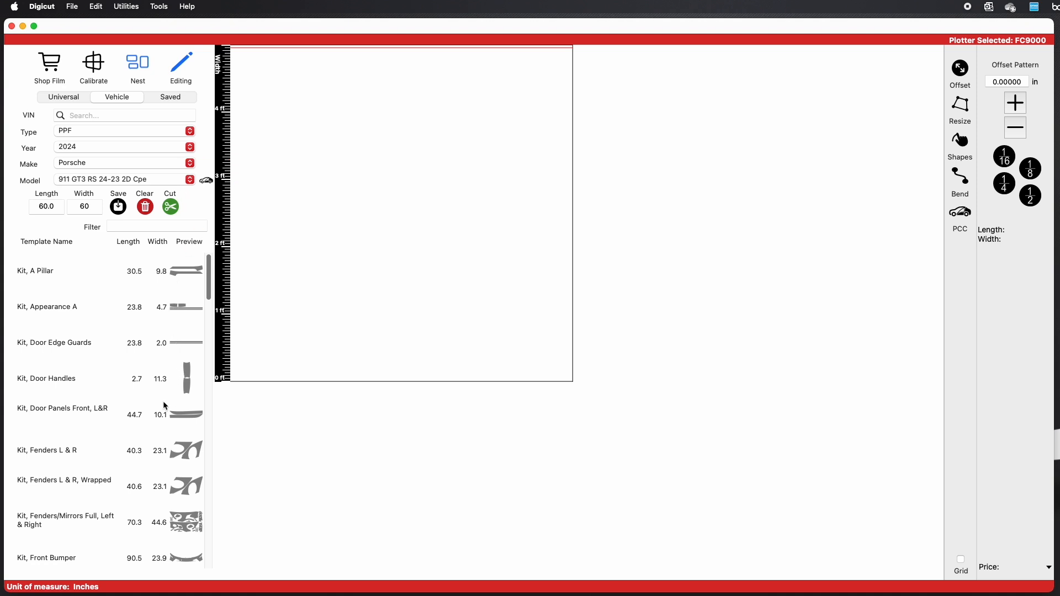
# Add the Door, Full Front Left and Door, Full Front Right templates to the film layout, stacking the right door above the left.
pyautogui.scroll(-5, 165, 406)
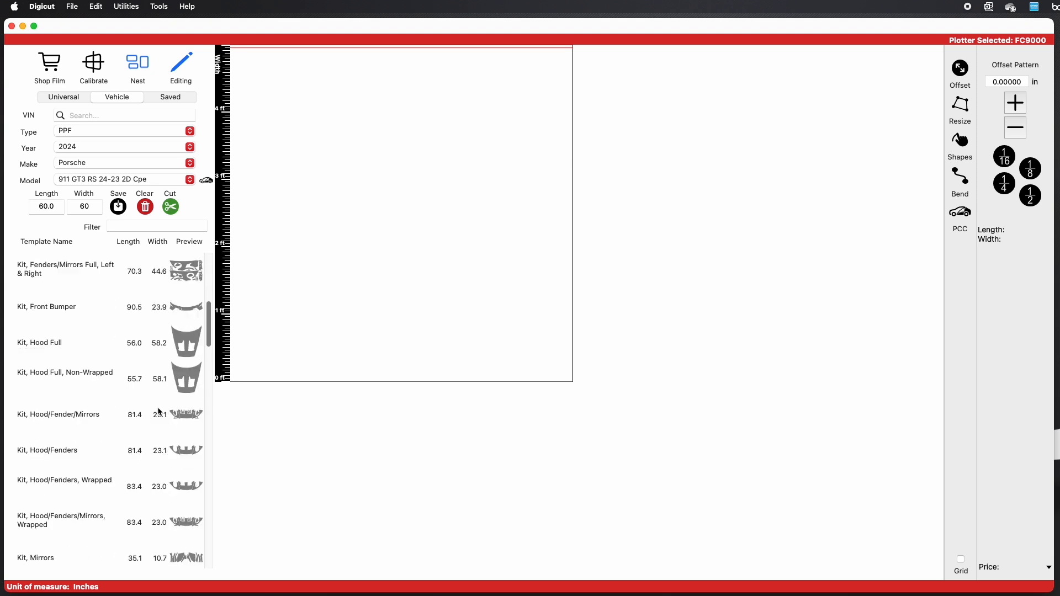
pyautogui.scroll(-4, 159, 412)
pyautogui.scroll(-2, 160, 412)
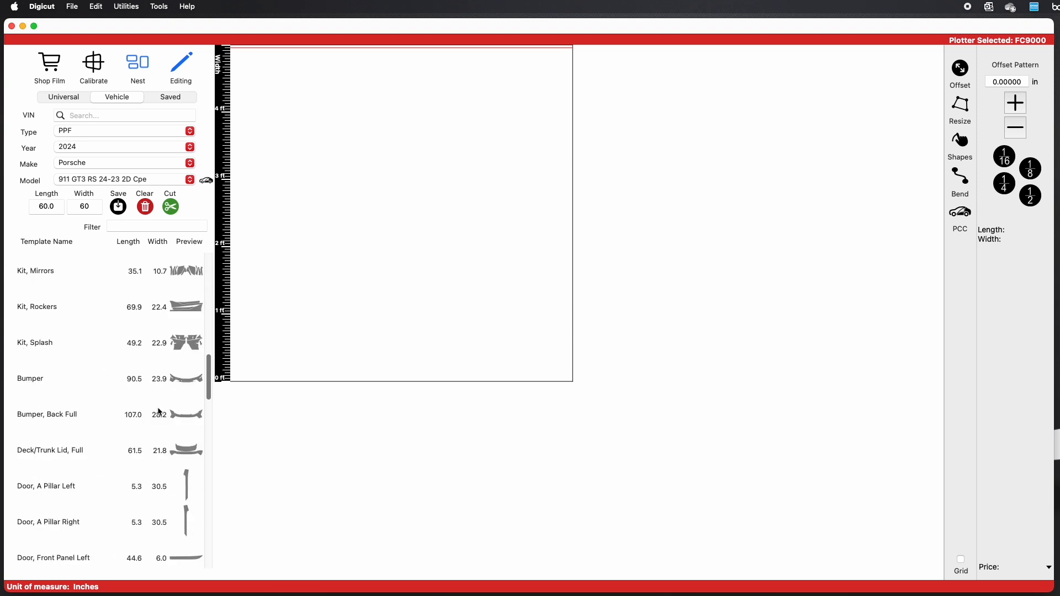
pyautogui.scroll(-3, 159, 411)
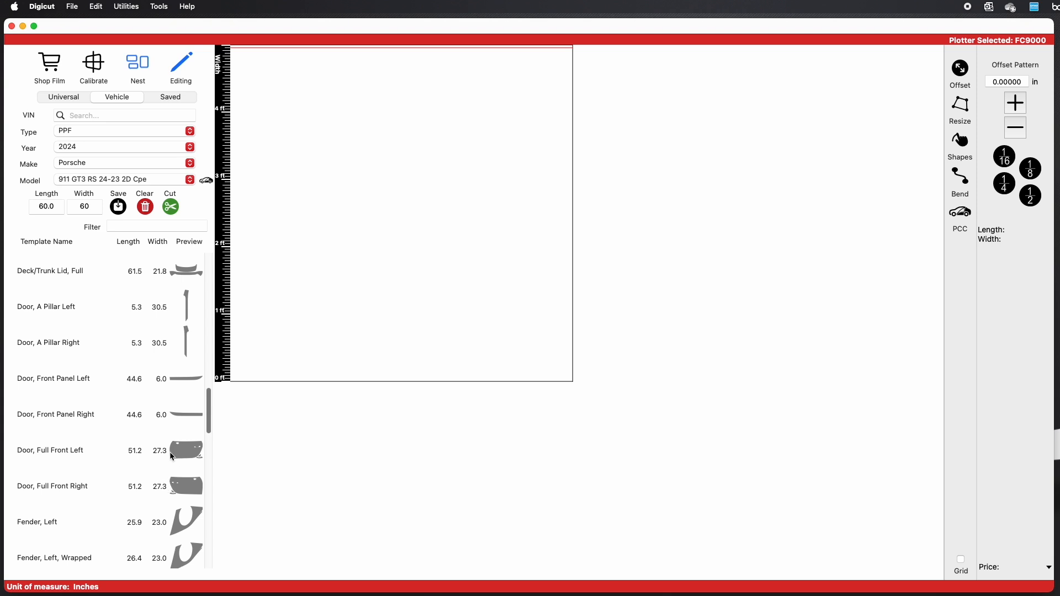
pyautogui.doubleClick(173, 457)
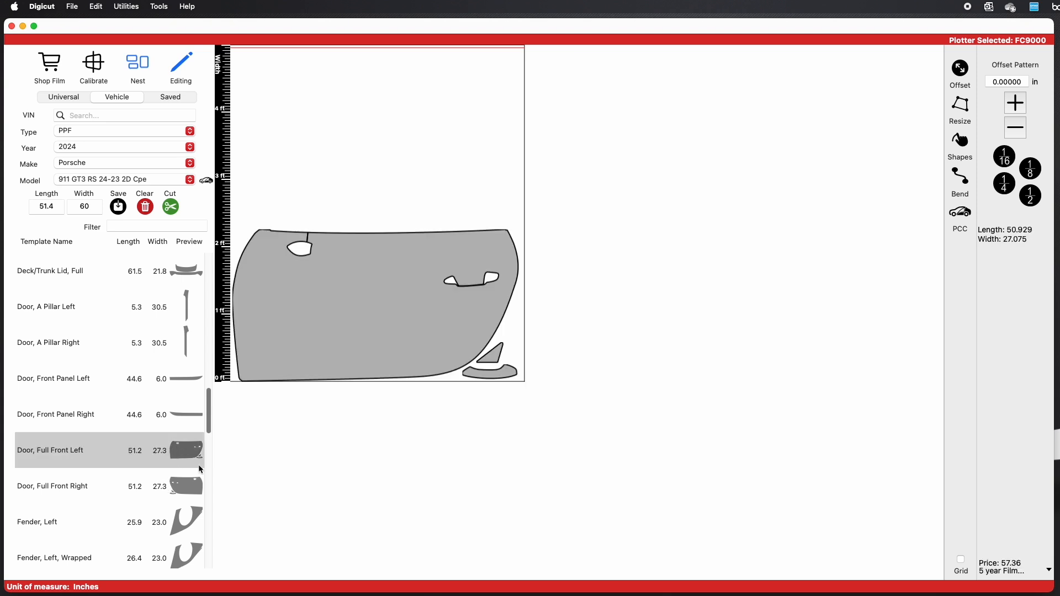
pyautogui.doubleClick(161, 489)
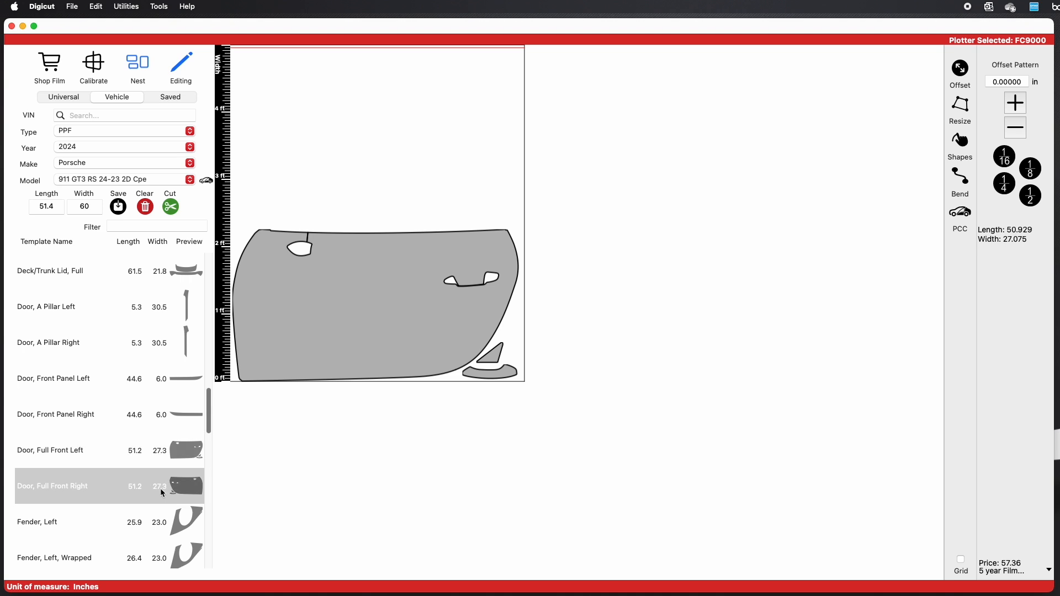
pyautogui.moveTo(354, 346); pyautogui.dragTo(333, 138)
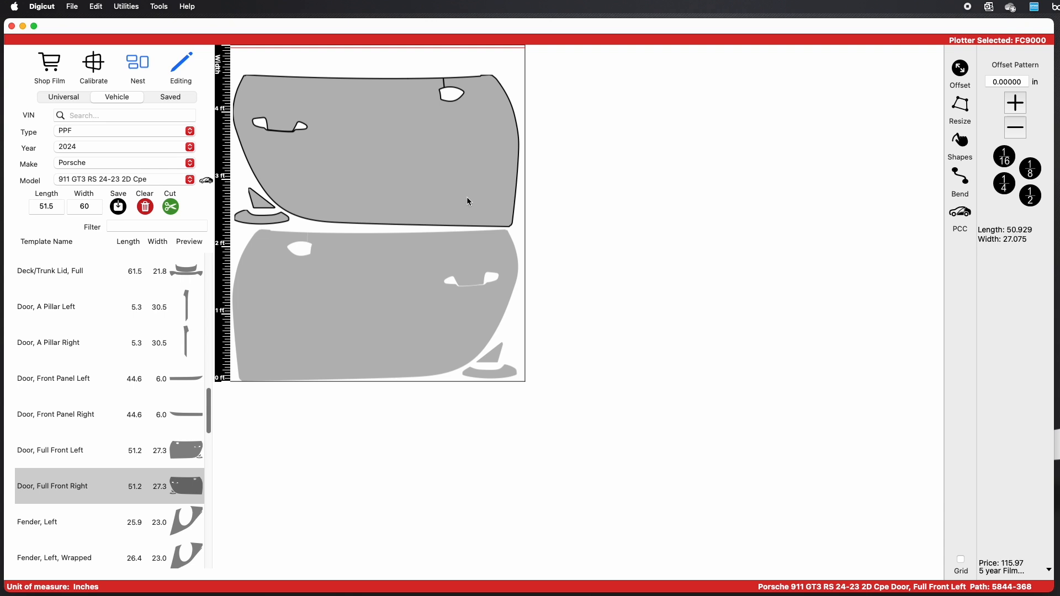
# Open both full front door templates for editing together and expand them with a 1-inch PCC.
pyautogui.click(452, 245)
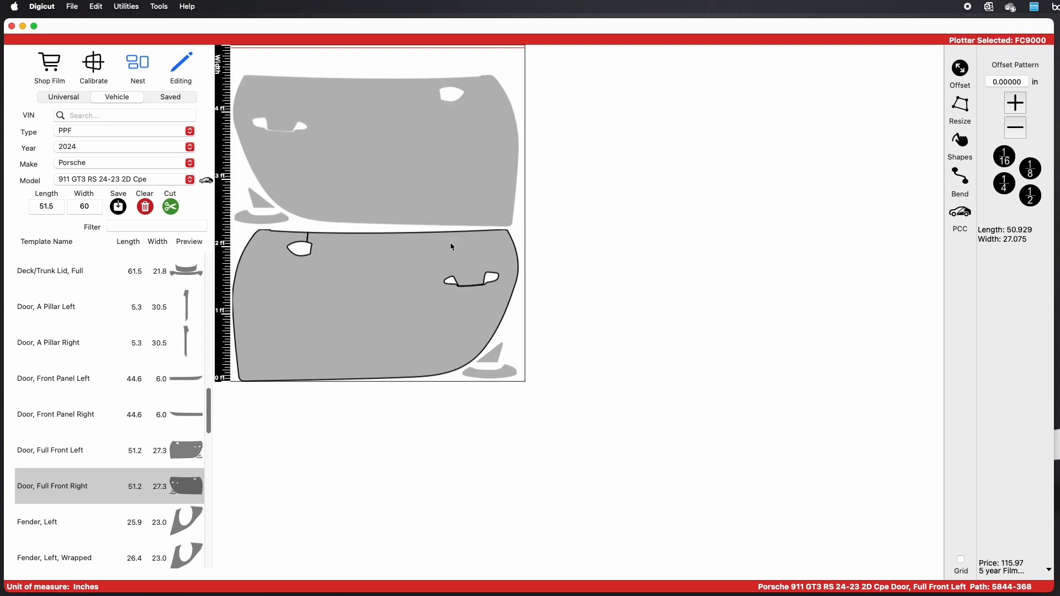
pyautogui.keyDown('shift'); pyautogui.click(436, 203); pyautogui.keyUp('shift')
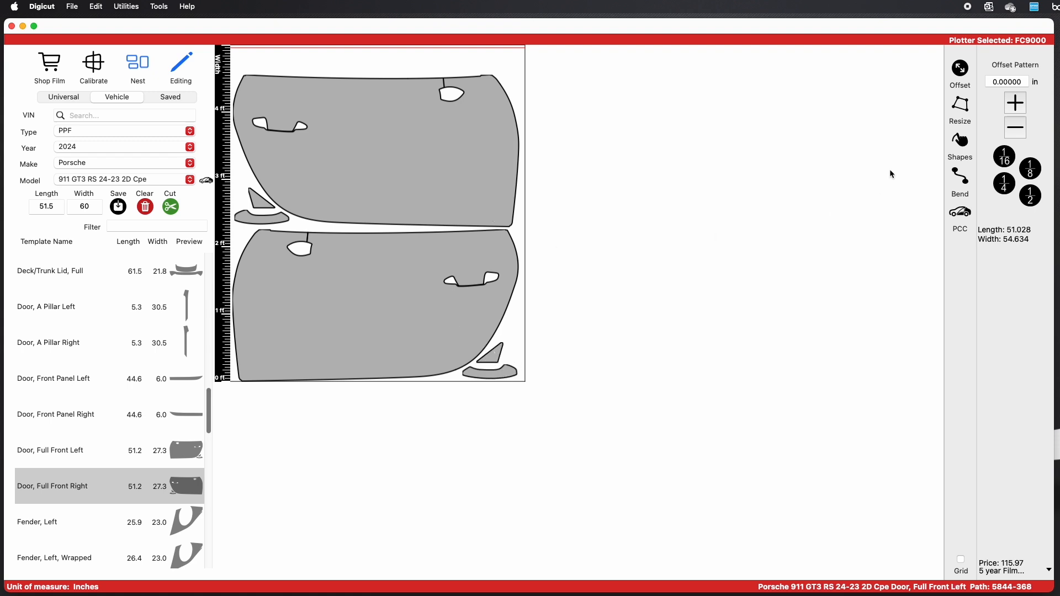
pyautogui.rightClick(419, 170)
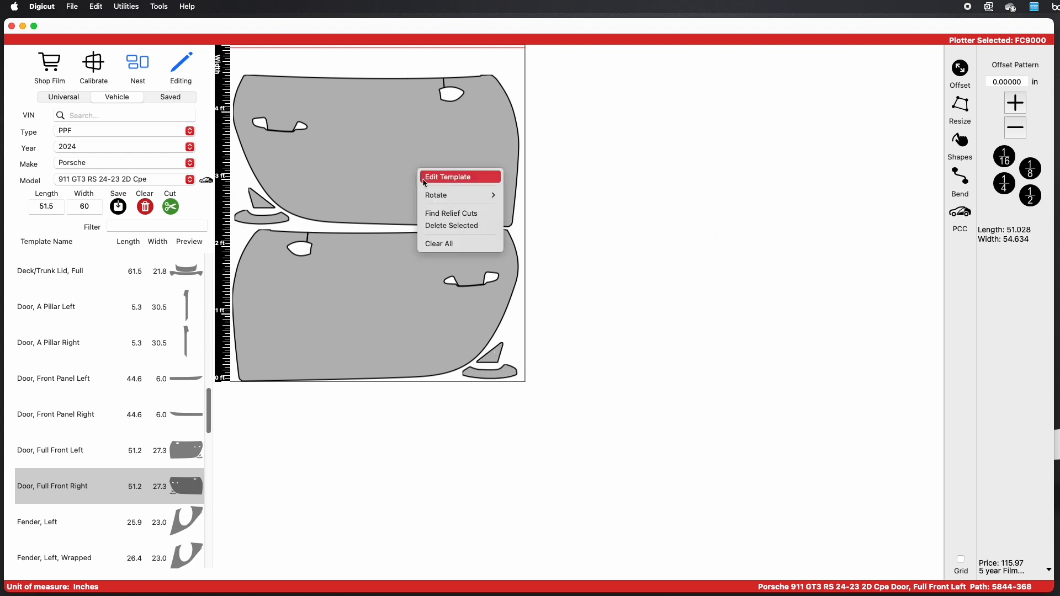
pyautogui.click(432, 183)
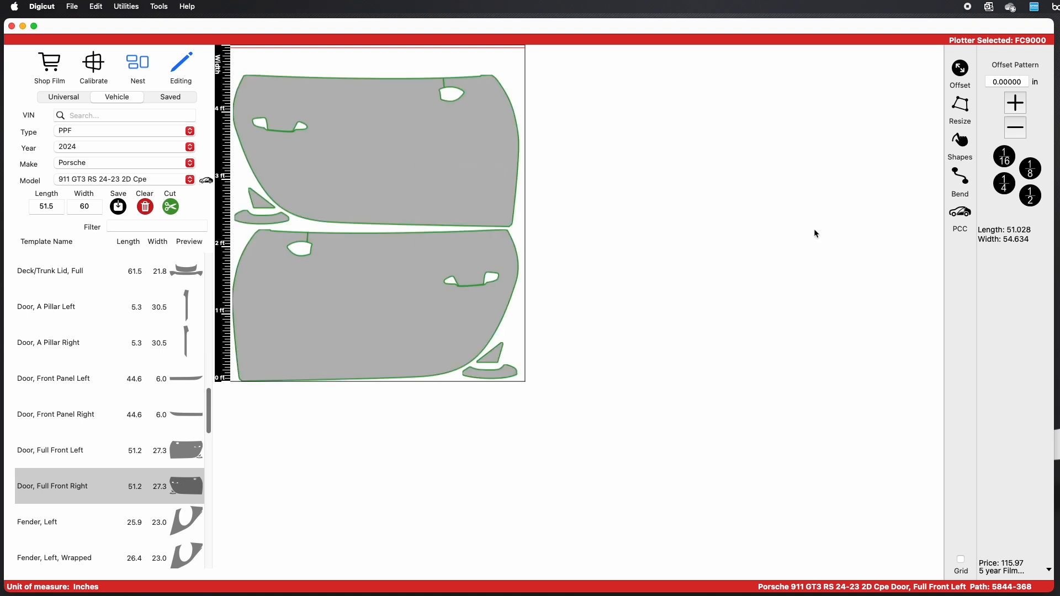
pyautogui.click(960, 216)
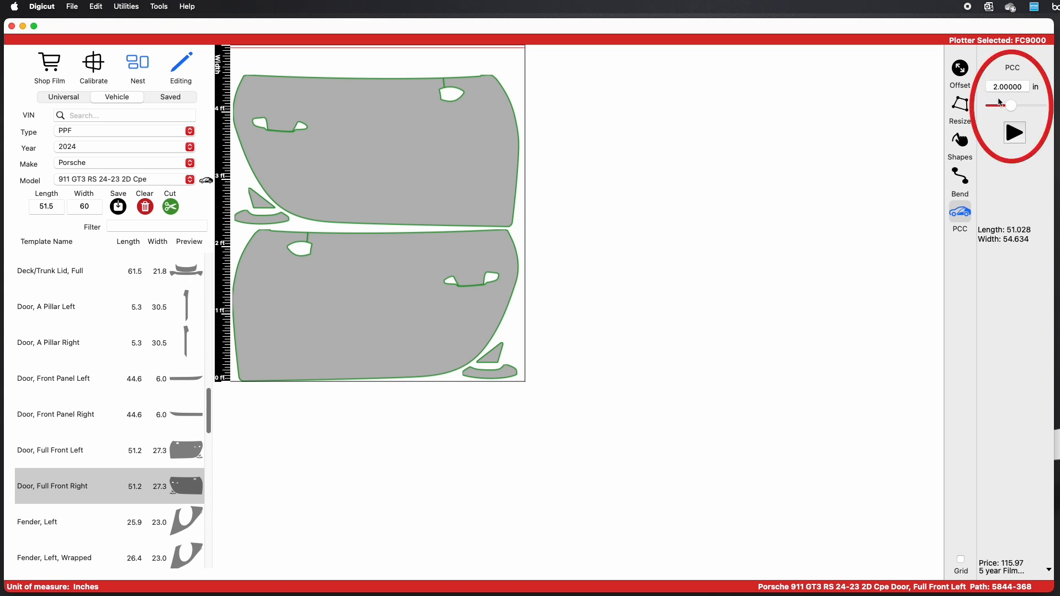
pyautogui.moveTo(1011, 105)
pyautogui.mouseDown()
pyautogui.moveTo(1045, 109)
pyautogui.moveTo(992, 107)
pyautogui.mouseUp()
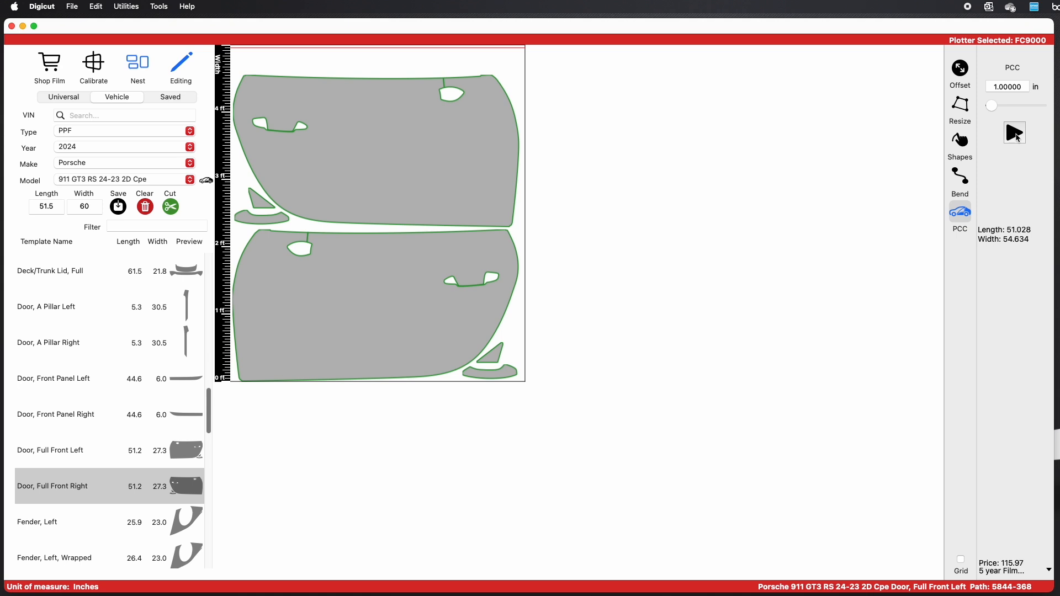
pyautogui.click(1019, 137)
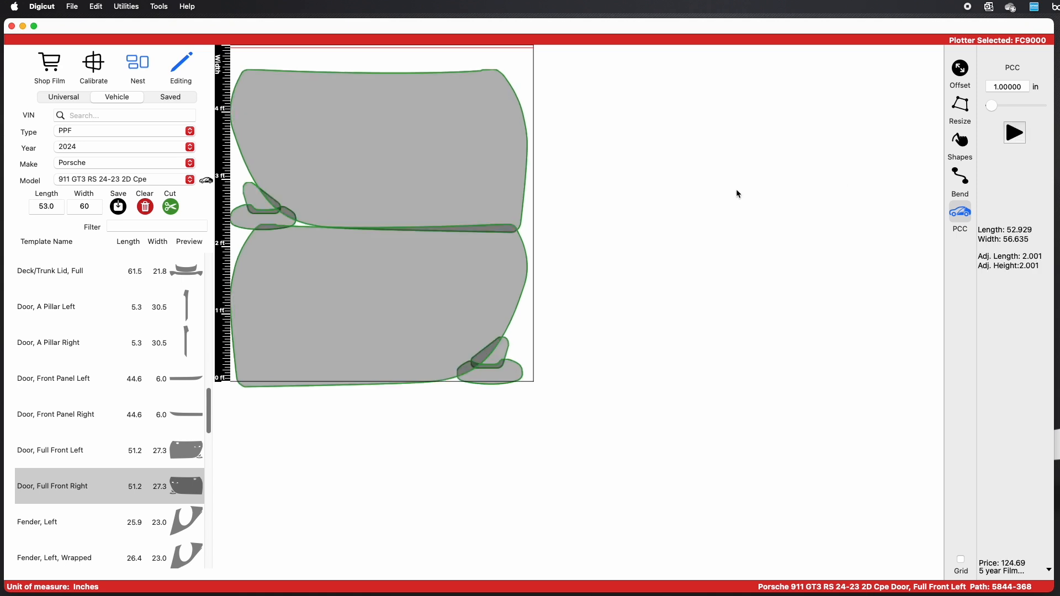
# Separate the two expanded doors and shift the upper door's two small pieces into the free space beside its curved edge.
pyautogui.click(527, 203)
pyautogui.click(515, 194)
pyautogui.moveTo(515, 193); pyautogui.dragTo(513, 174)
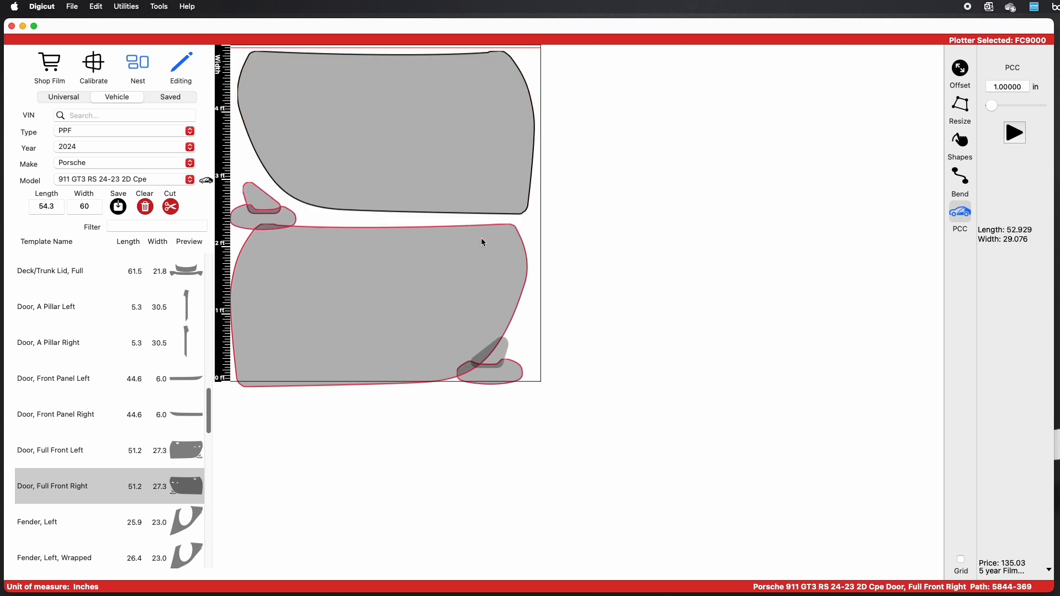
pyautogui.moveTo(265, 200); pyautogui.dragTo(254, 173)
pyautogui.moveTo(262, 220); pyautogui.dragTo(266, 205)
pyautogui.moveTo(360, 253); pyautogui.dragTo(360, 246)
pyautogui.moveTo(272, 205); pyautogui.dragTo(250, 167)
# Move the lower door's small triangular piece clear of its curved edge and nudge the lower door into its final position.
pyautogui.moveTo(503, 359); pyautogui.dragTo(531, 323)
pyautogui.click(534, 302)
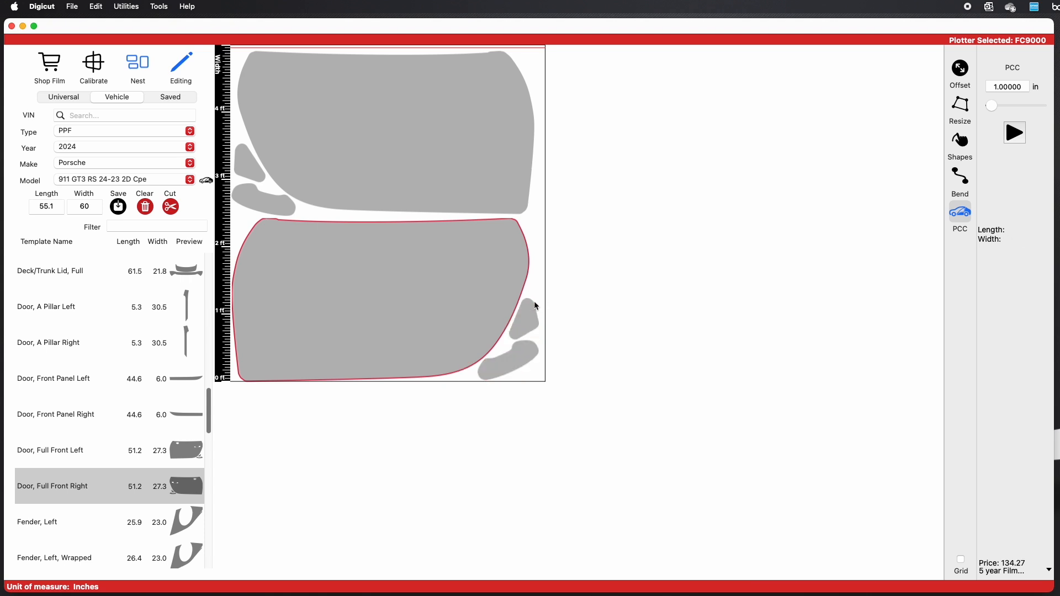
pyautogui.click(530, 278)
pyautogui.moveTo(517, 282); pyautogui.dragTo(517, 283)
pyautogui.click(541, 281)
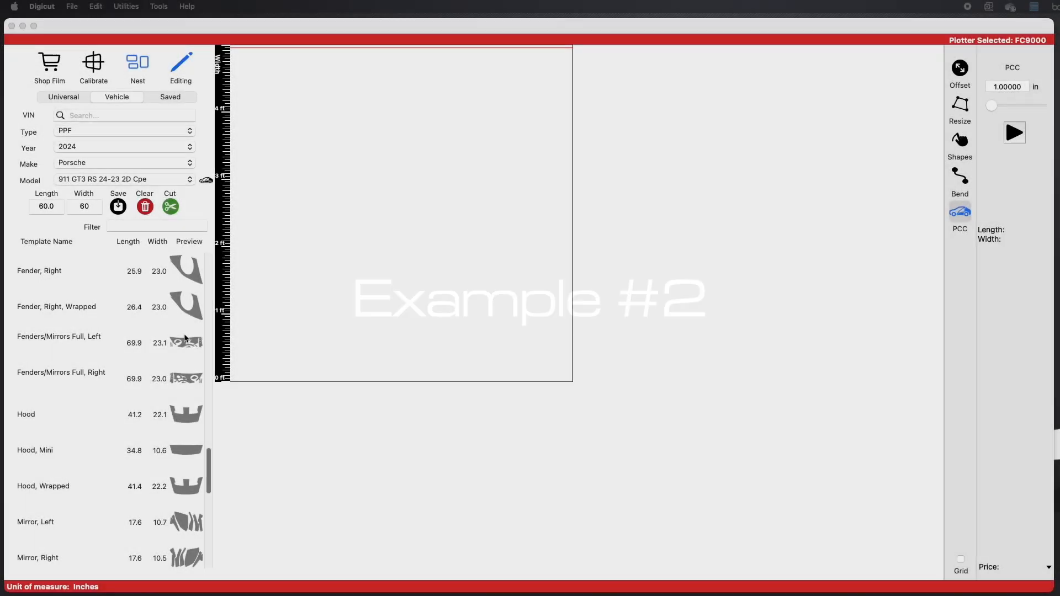
# Add the Qtr. Panel, Full Rear Left template to the empty layout and move it away from the film edges.
pyautogui.scroll(-5, 186, 339)
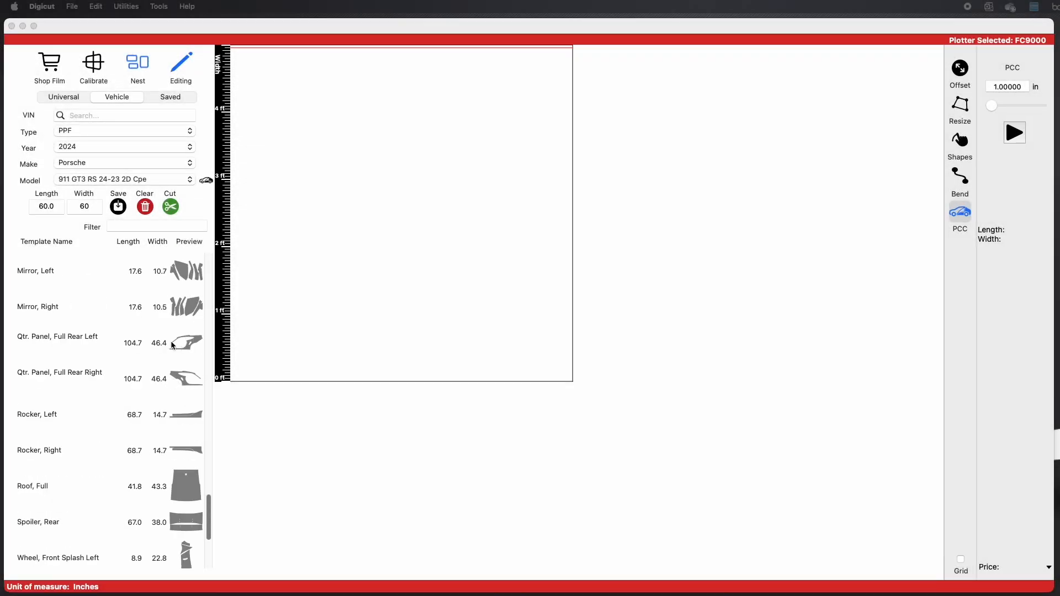
pyautogui.click(173, 346)
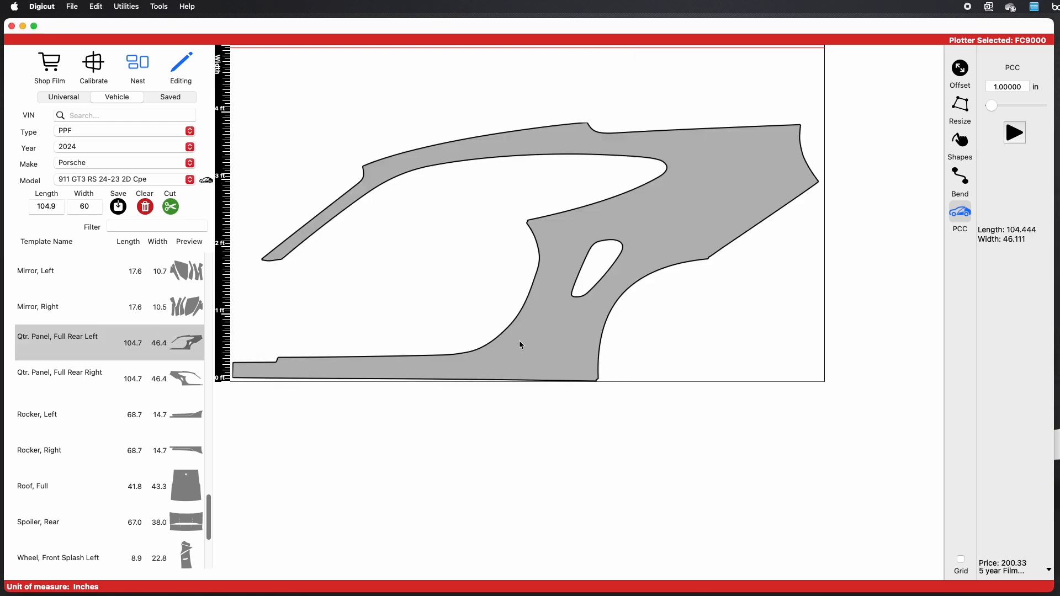
pyautogui.moveTo(519, 344); pyautogui.dragTo(559, 347)
# Edit the rear left quarter panel template, expand it with a 3-inch PCC, and reposition it on the film.
pyautogui.rightClick(557, 339)
pyautogui.click(560, 341)
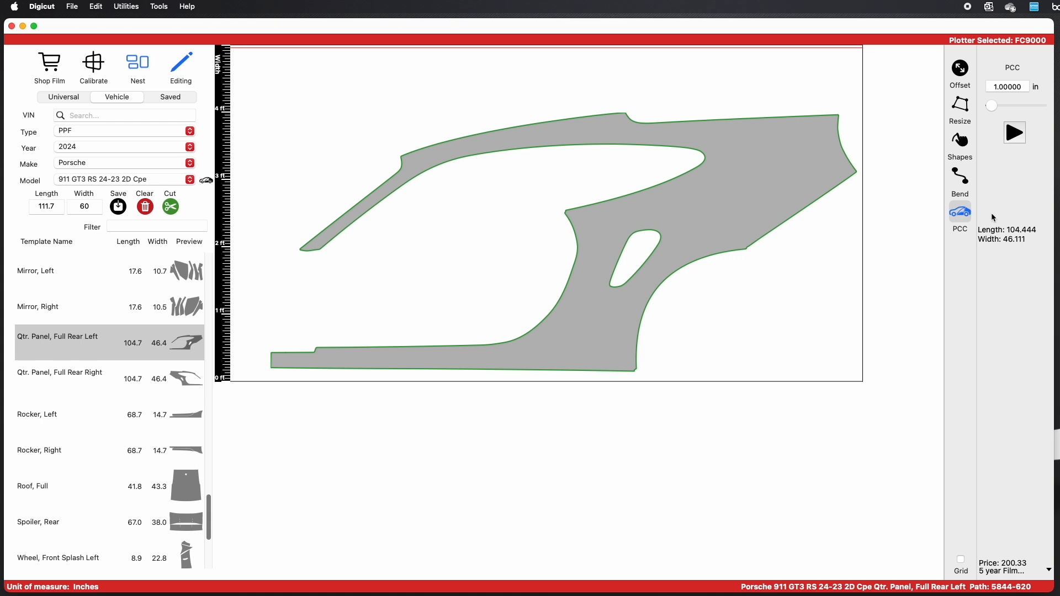
pyautogui.click(999, 108)
pyautogui.moveTo(1000, 107); pyautogui.dragTo(1016, 107)
pyautogui.click(1016, 131)
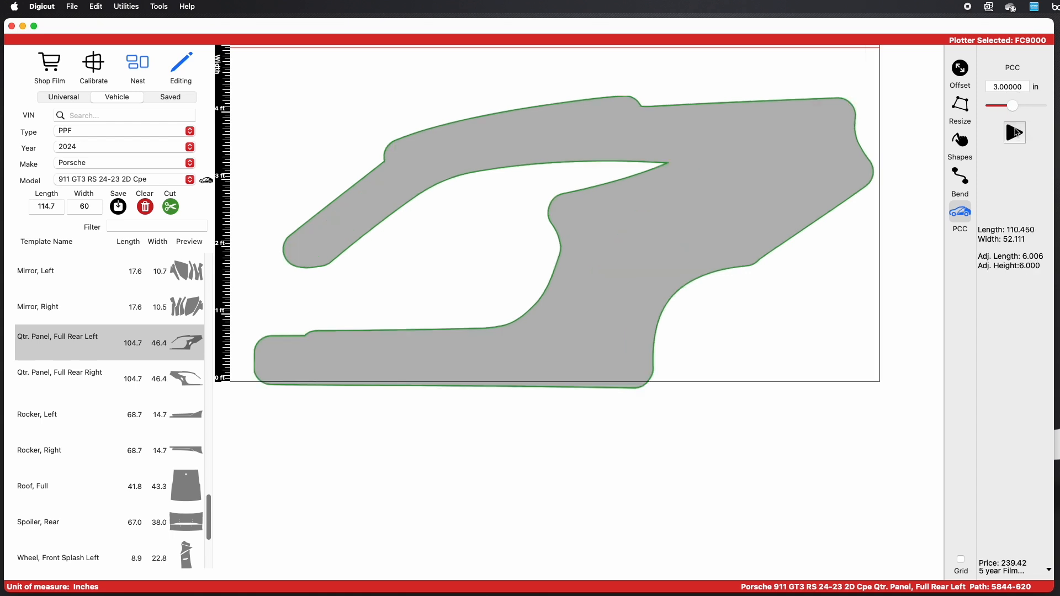
pyautogui.click(810, 270)
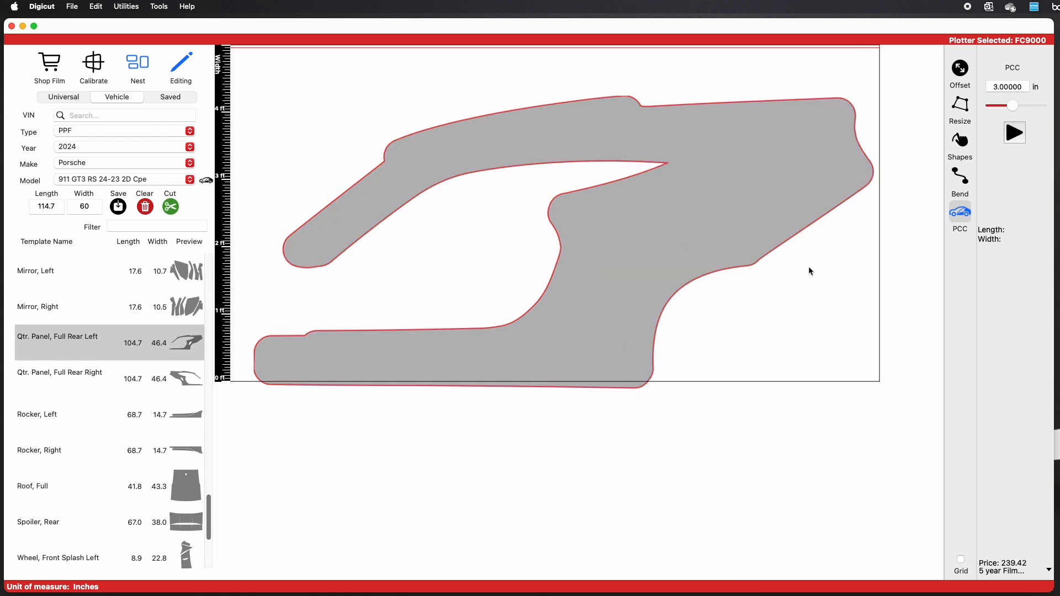
pyautogui.moveTo(718, 241); pyautogui.dragTo(694, 238)
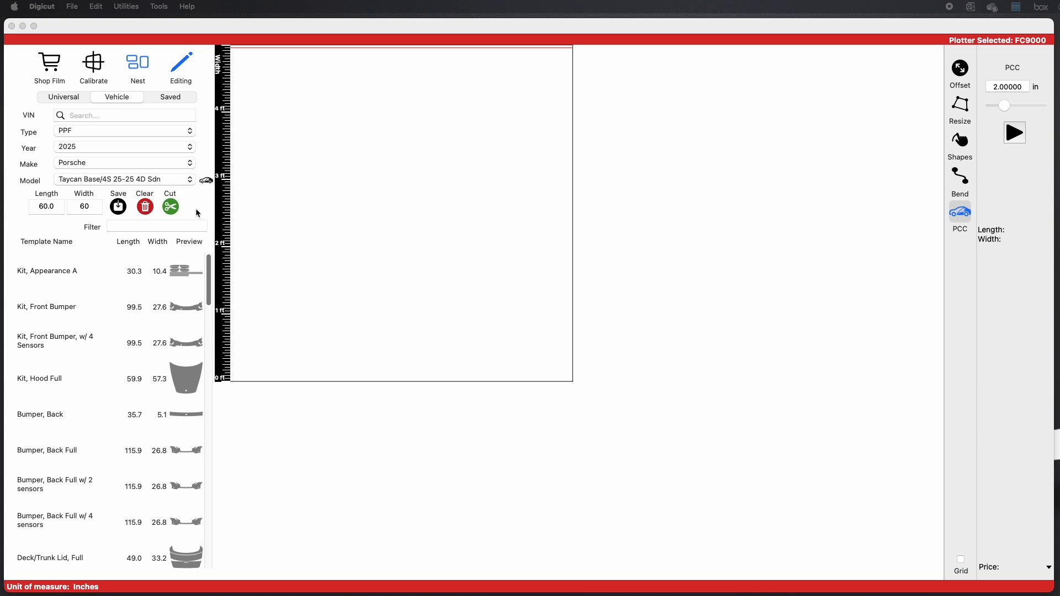
# Add the Kit, Front Bumper, w/ 4 Sensors template for the 2025 Porsche Taycan Base/4S to the layout.
pyautogui.scroll(-10, 184, 279)
pyautogui.scroll(10, 182, 300)
pyautogui.click(170, 450)
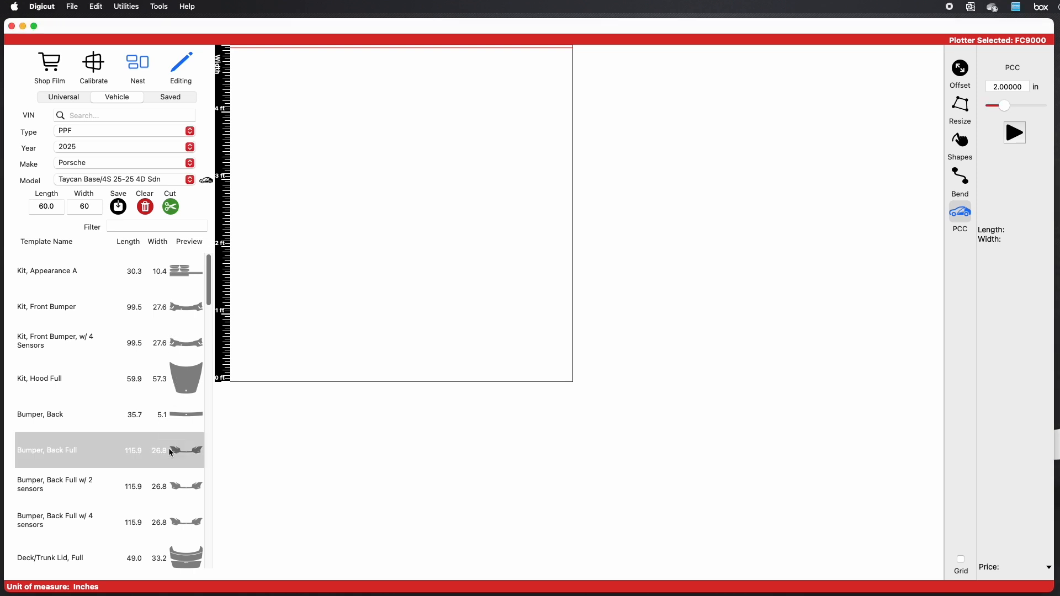
pyautogui.click(148, 350)
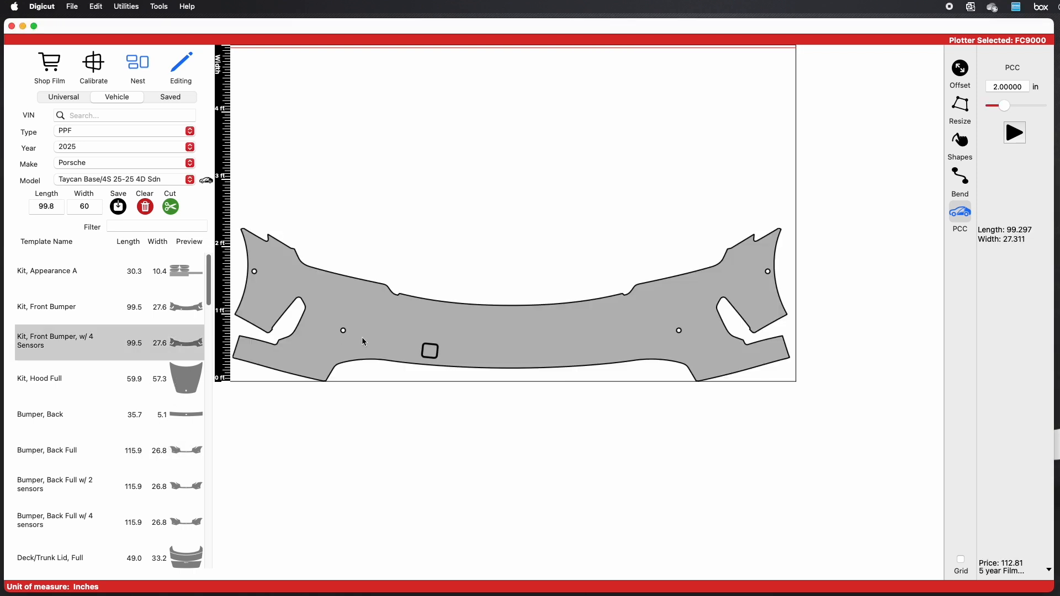
# Edit the front bumper template, expand it with a 2-inch PCC, and move it fully inside the film boundary.
pyautogui.rightClick(380, 344)
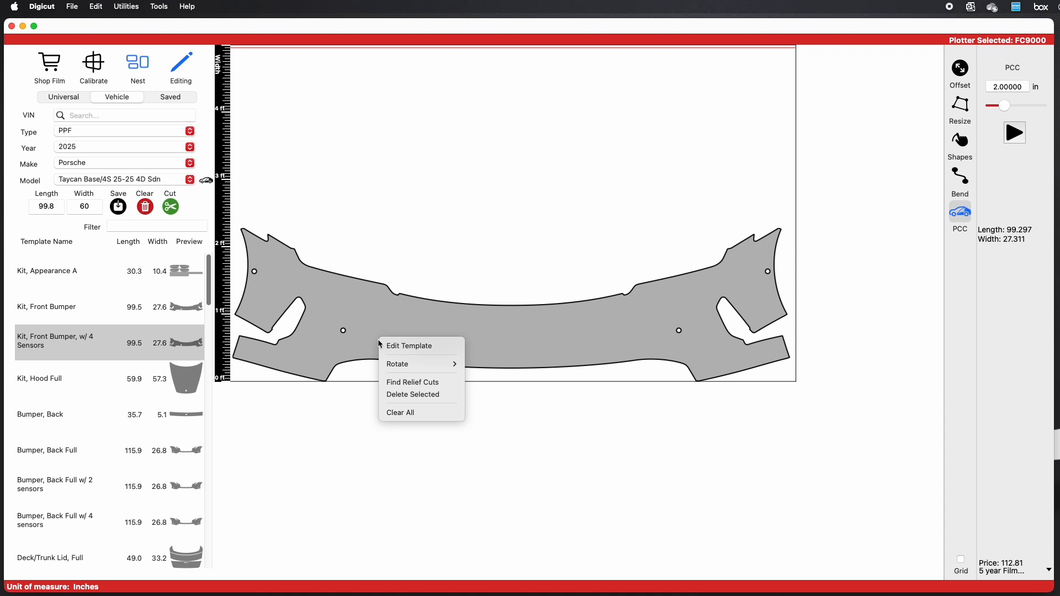
pyautogui.click(385, 346)
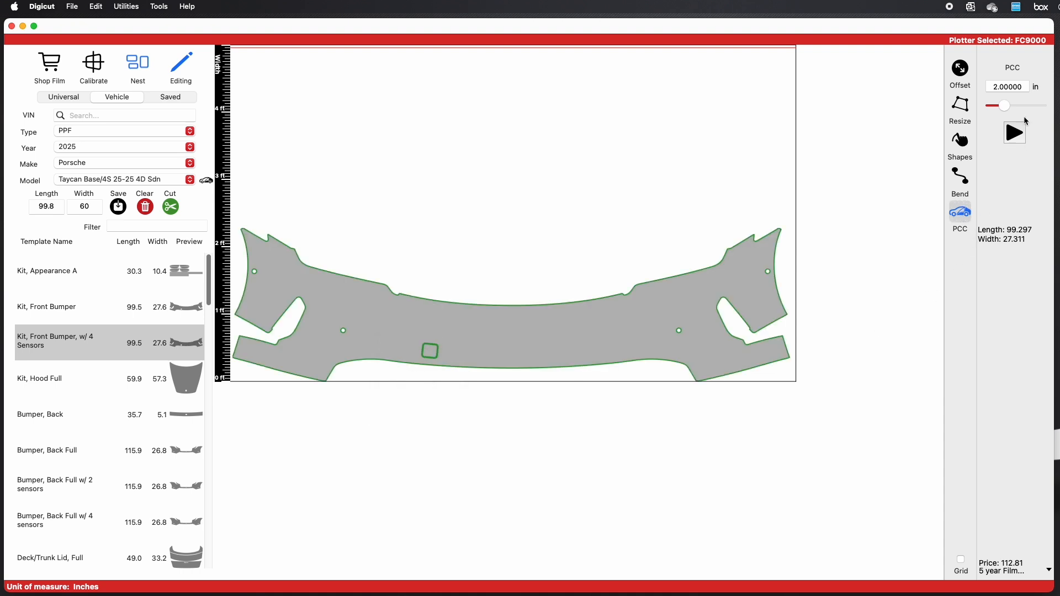
pyautogui.click(1011, 133)
pyautogui.click(696, 305)
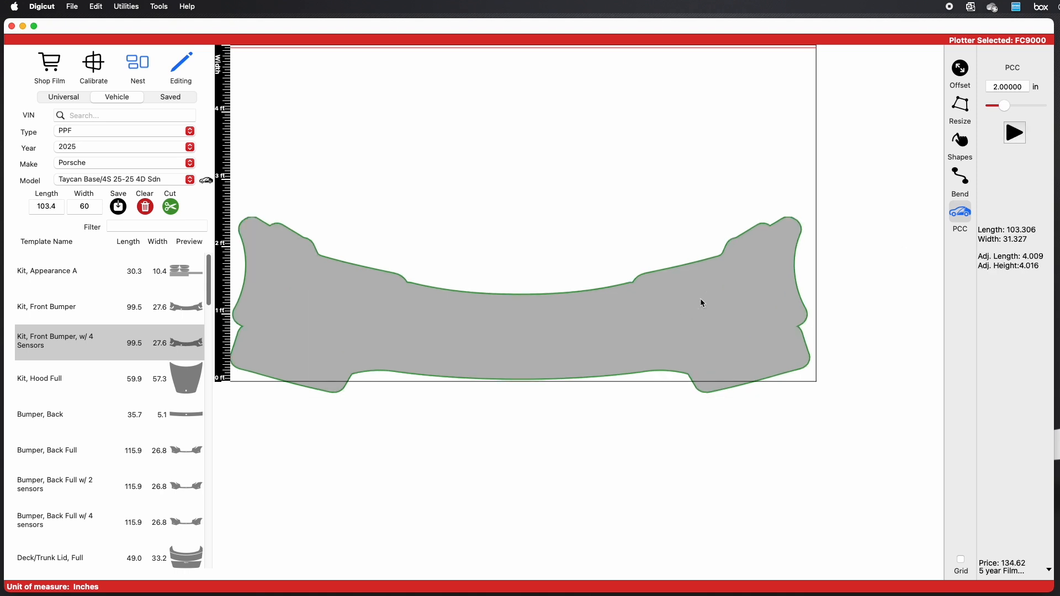
pyautogui.click(683, 251)
pyautogui.moveTo(693, 297)
pyautogui.mouseDown()
pyautogui.moveTo(696, 279)
pyautogui.moveTo(703, 287)
pyautogui.mouseUp()
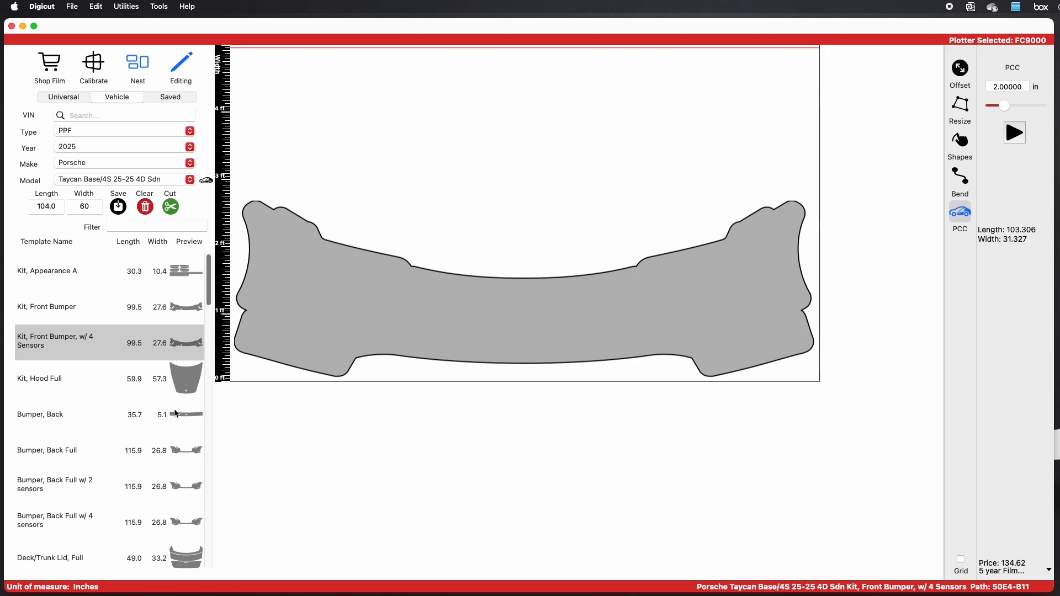
pyautogui.scroll(-7, 176, 413)
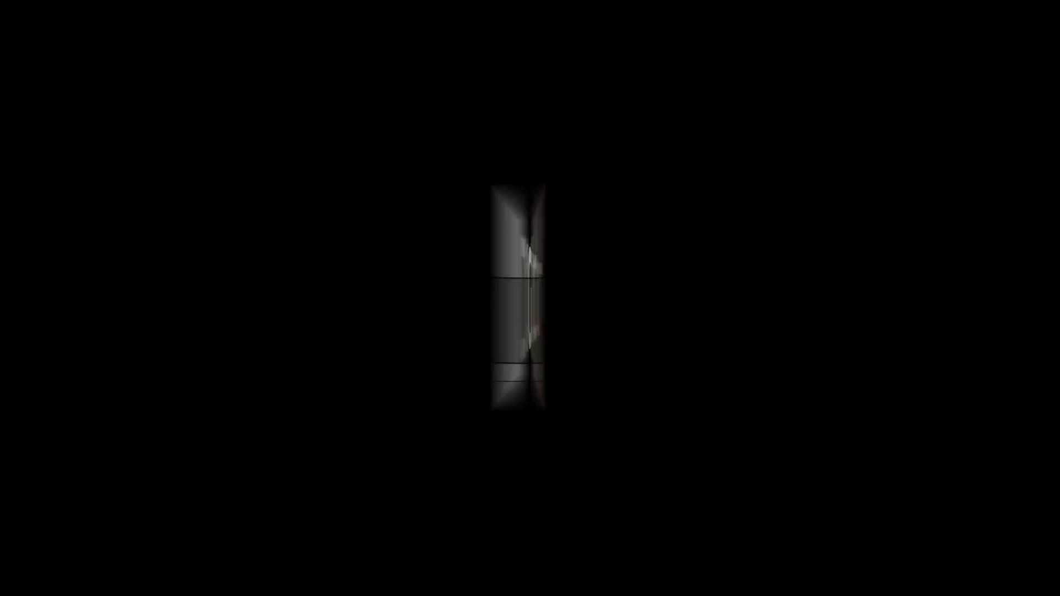